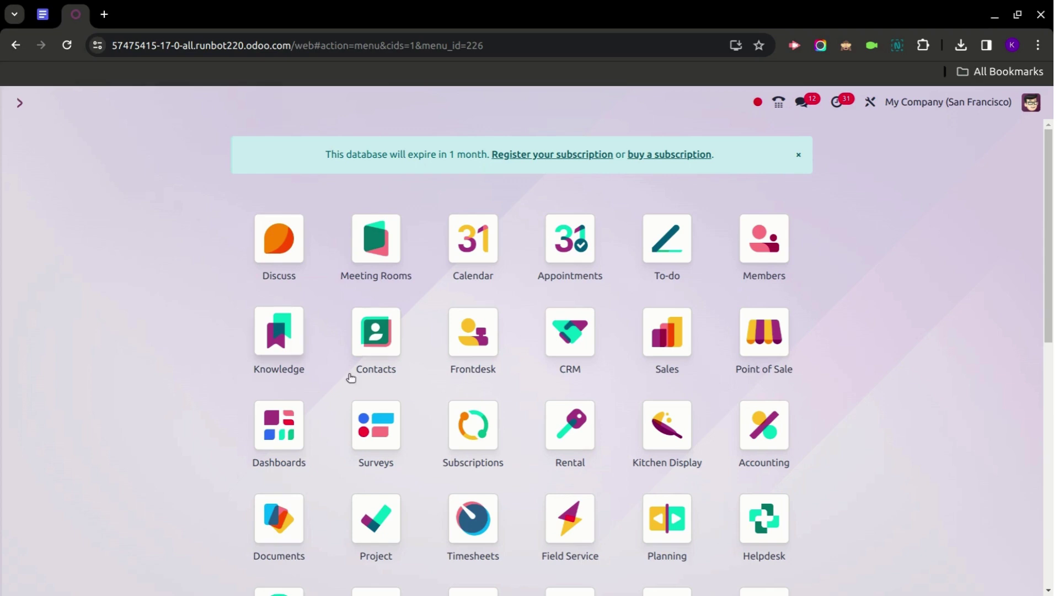
Step: Open the Point of Sale app's list of preparation displays
{"action": "scroll", "coordinate": [350, 379], "scroll_direction": "down", "scroll_amount": 4}
{"action": "scroll", "coordinate": [350, 380], "scroll_direction": "up", "scroll_amount": 4}
{"action": "scroll", "coordinate": [350, 379], "scroll_direction": "down", "scroll_amount": 8}
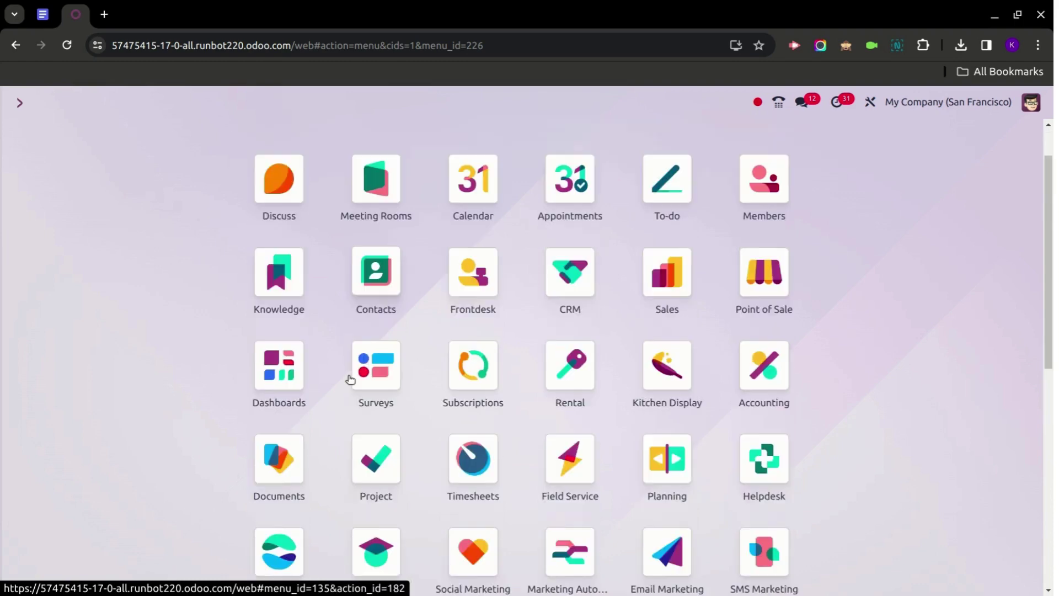
{"action": "scroll", "coordinate": [350, 380], "scroll_direction": "up", "scroll_amount": 4}
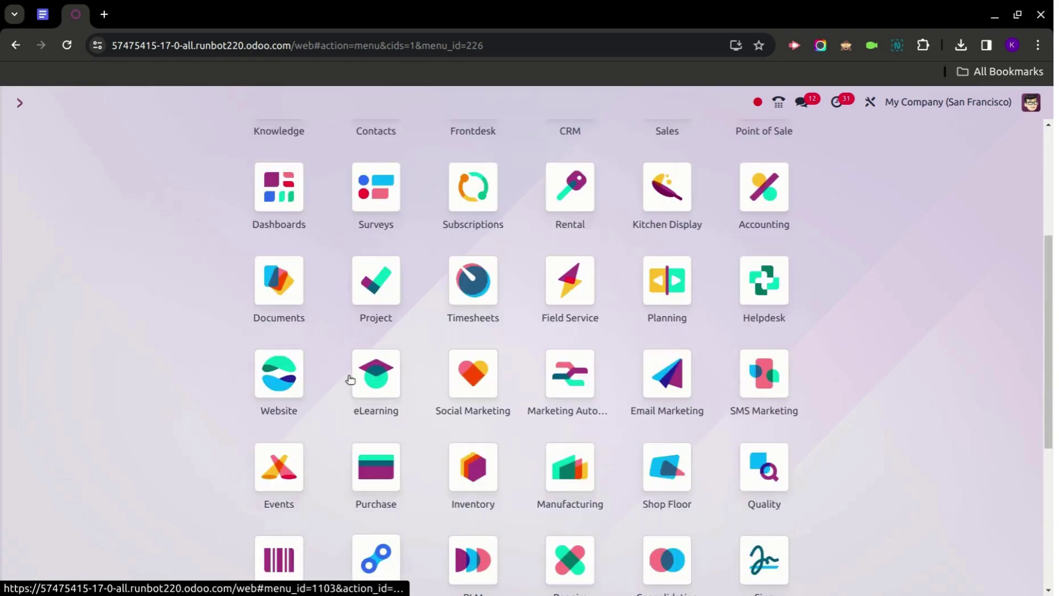
{"action": "scroll", "coordinate": [686, 233], "scroll_direction": "up", "scroll_amount": 1}
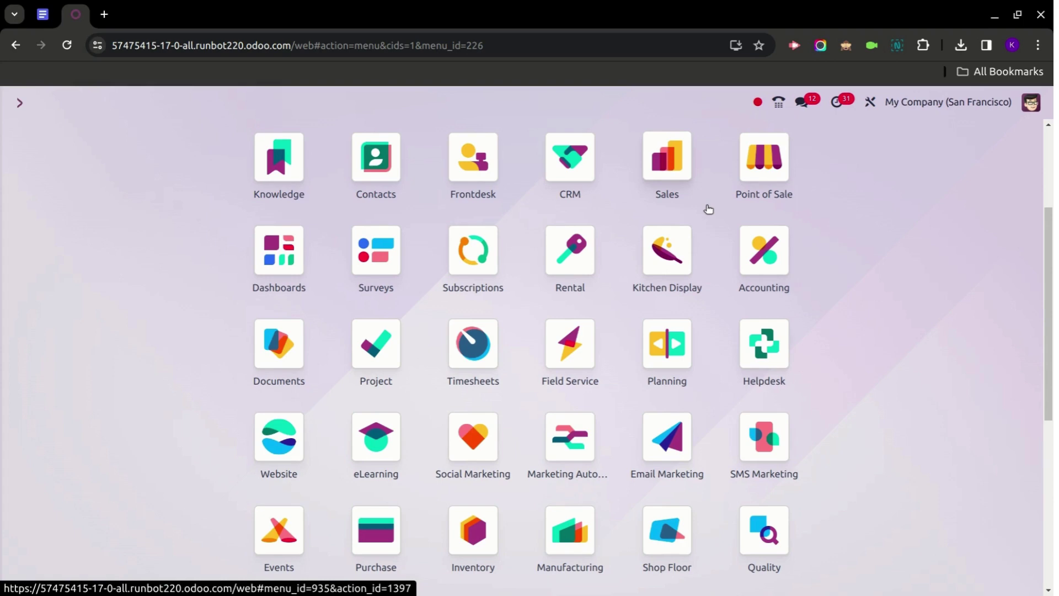
{"action": "left_click", "coordinate": [761, 175]}
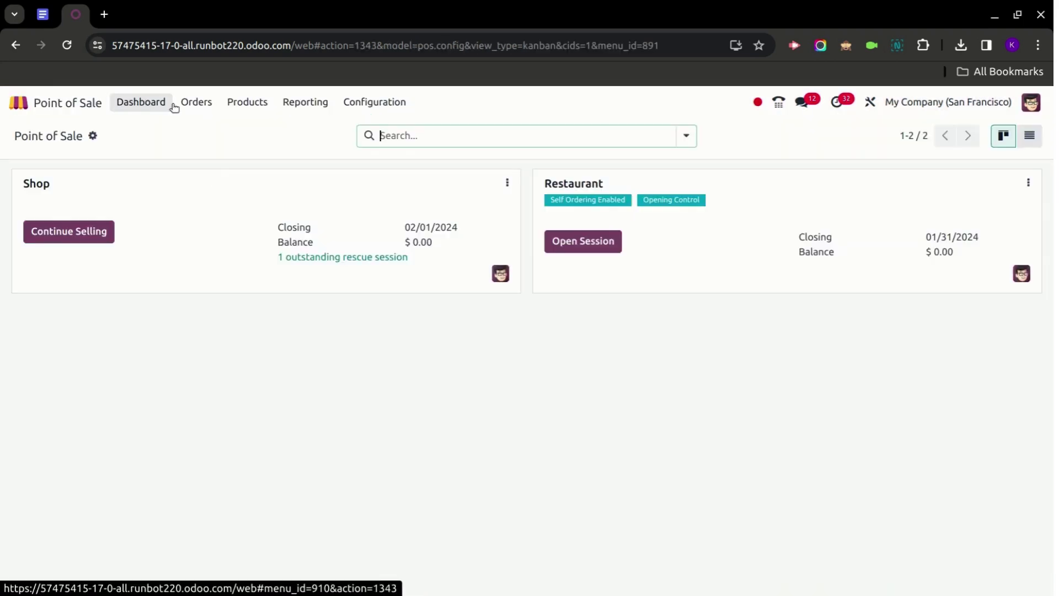
{"action": "left_click", "coordinate": [198, 105]}
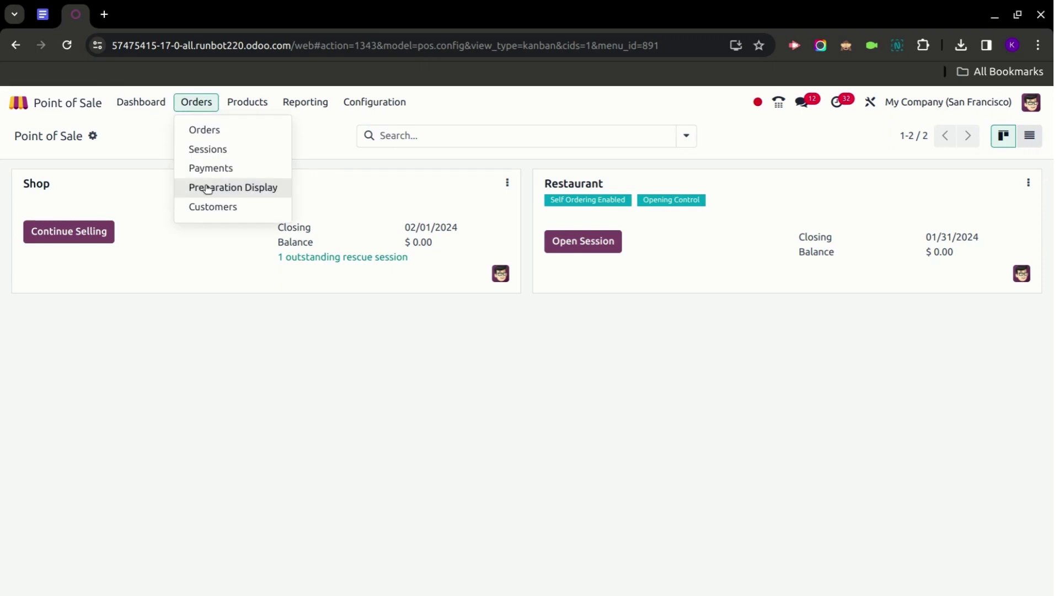
{"action": "left_click", "coordinate": [243, 189]}
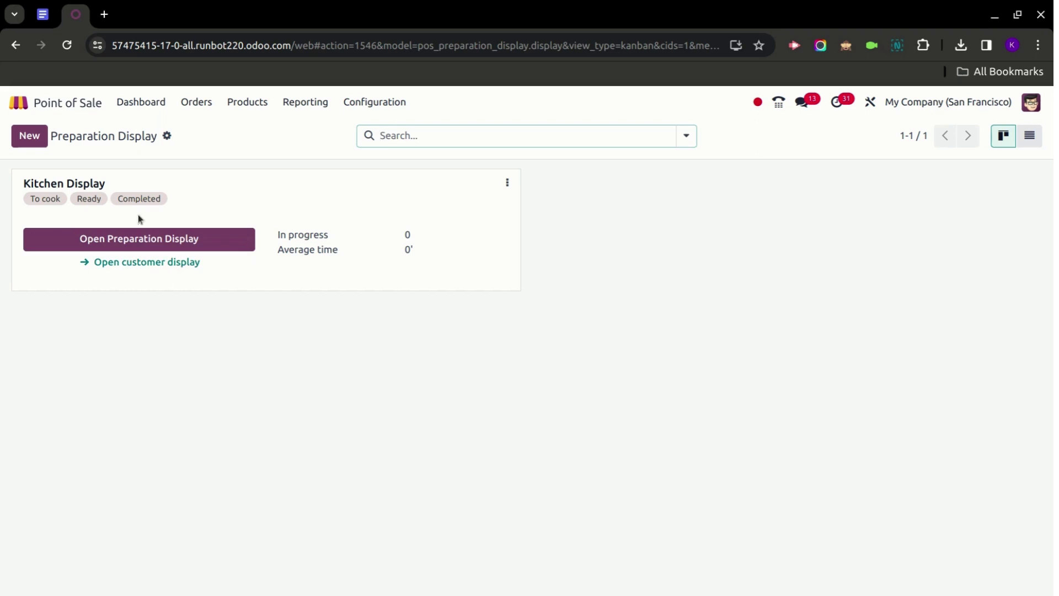
Step: Return to the app overview and open the Kitchen Display app
{"action": "left_click", "coordinate": [24, 112]}
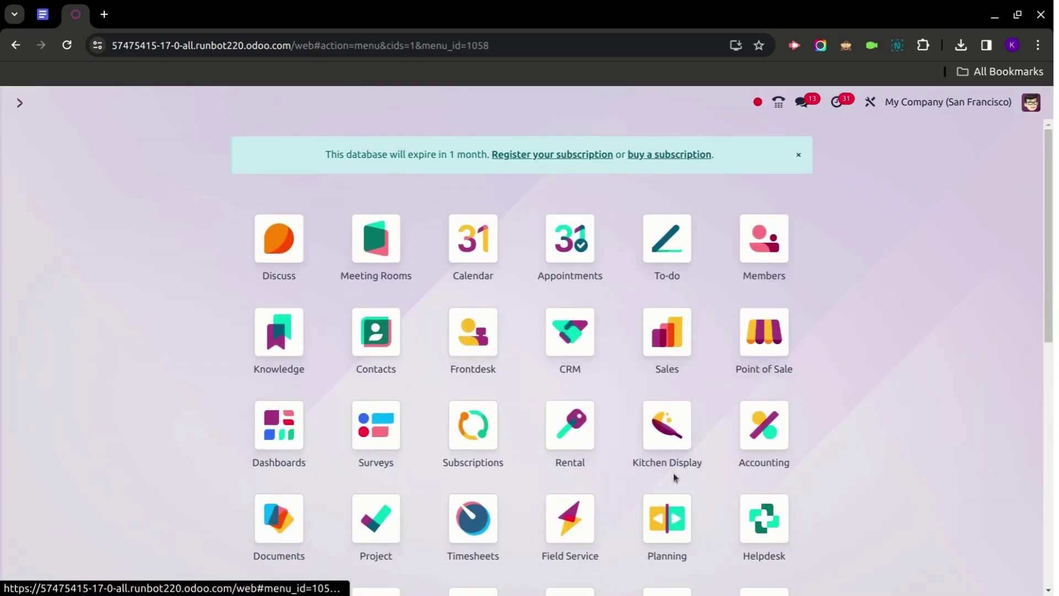
{"action": "left_click", "coordinate": [656, 418]}
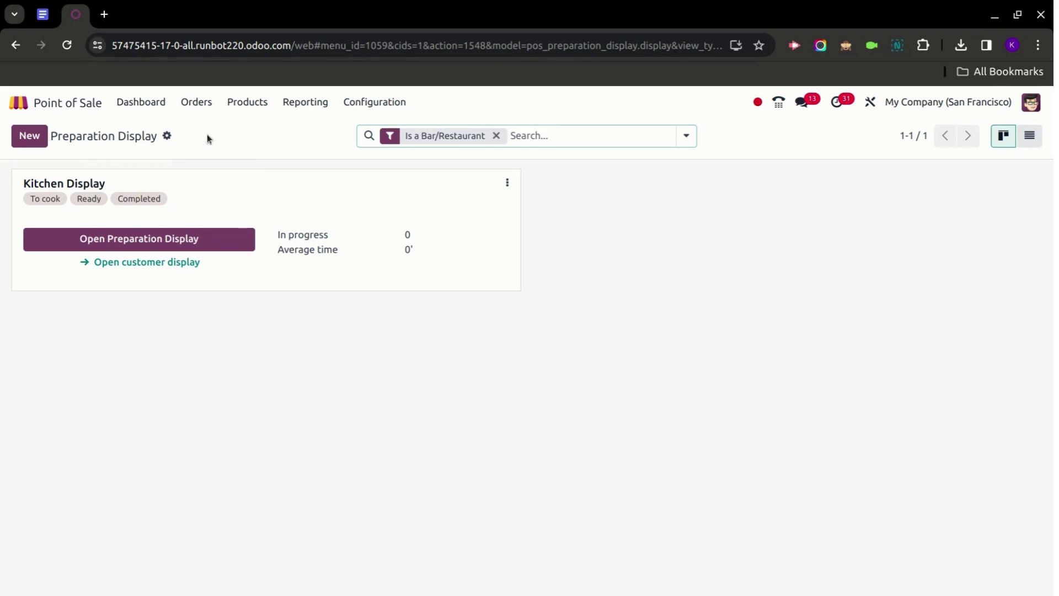
{"action": "left_click", "coordinate": [141, 104]}
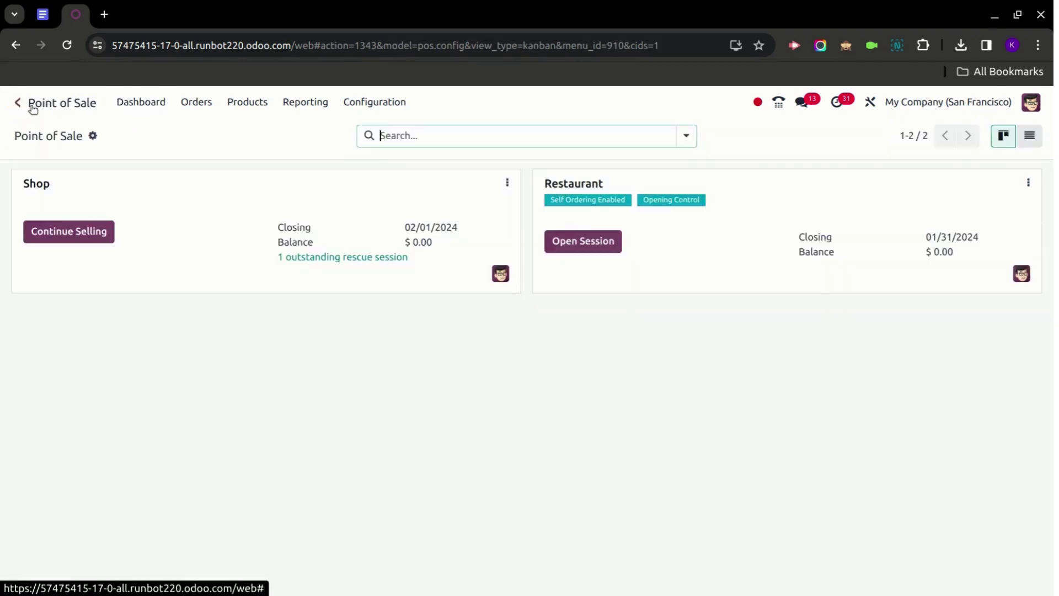
{"action": "left_click", "coordinate": [33, 108]}
{"action": "left_click", "coordinate": [660, 419]}
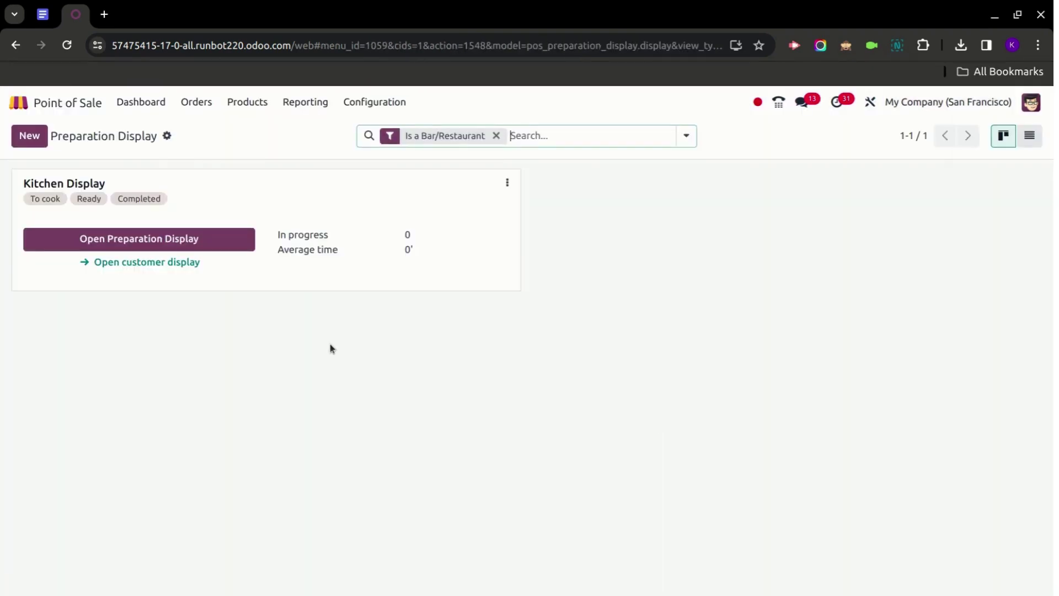
Step: Open the Kitchen Display's configuration and examine its name, the available points of sale and the product category choices
{"action": "left_click", "coordinate": [507, 185]}
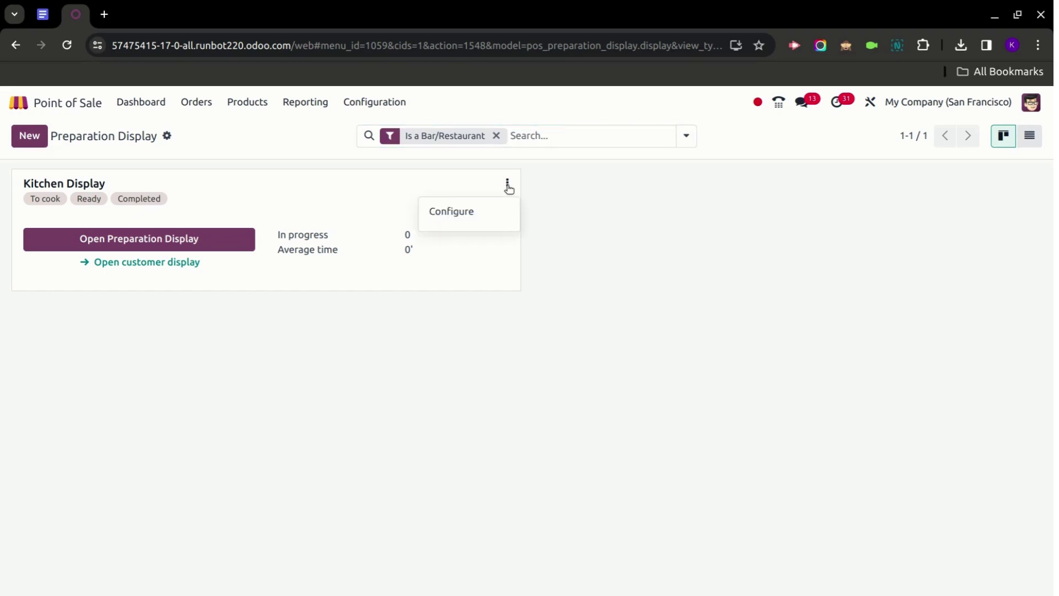
{"action": "left_click", "coordinate": [450, 213]}
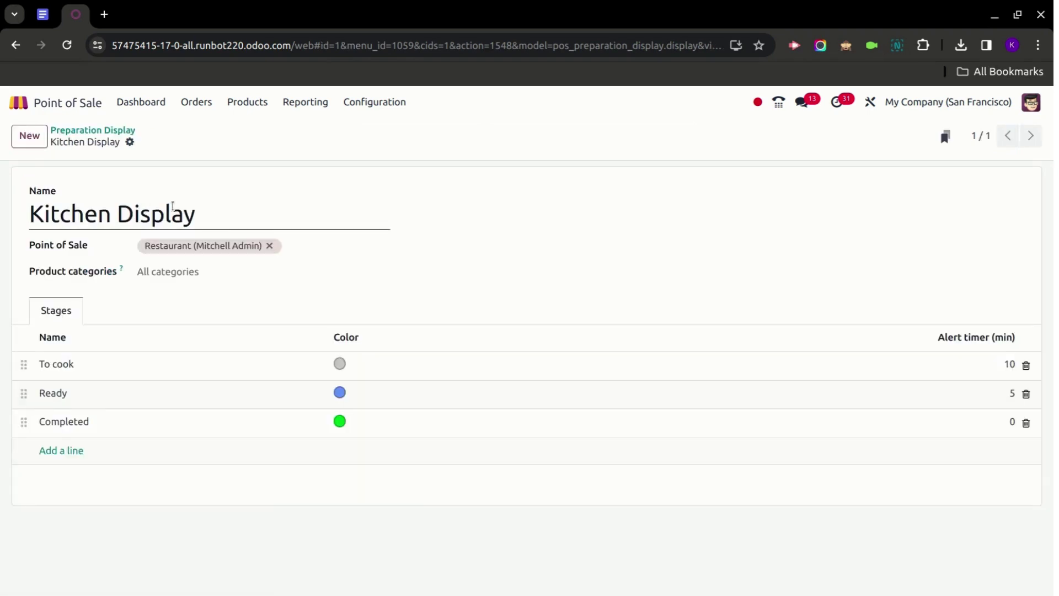
{"action": "double_click", "coordinate": [190, 213]}
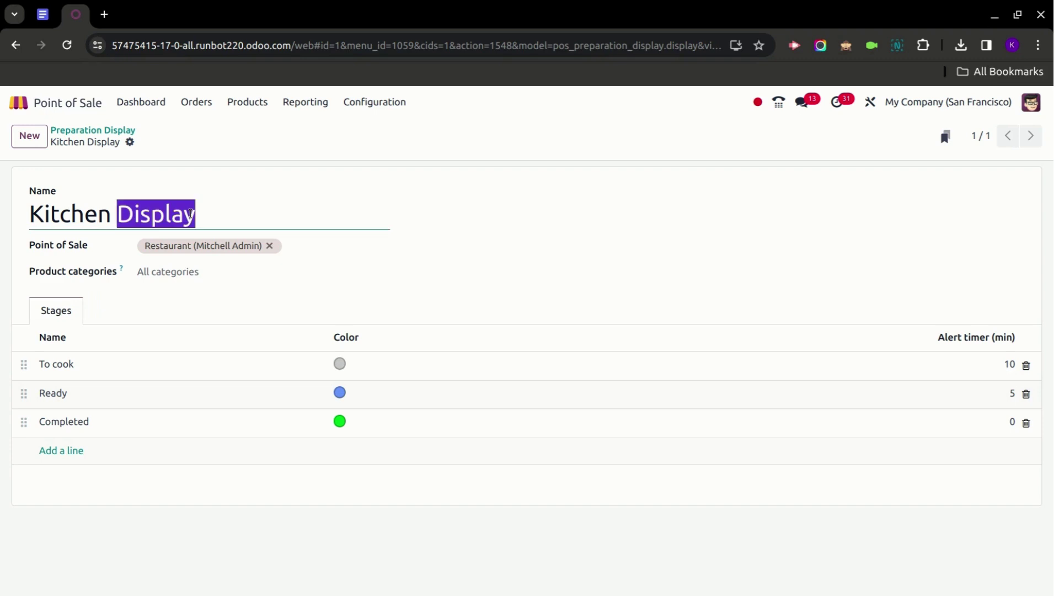
{"action": "left_click", "coordinate": [255, 208]}
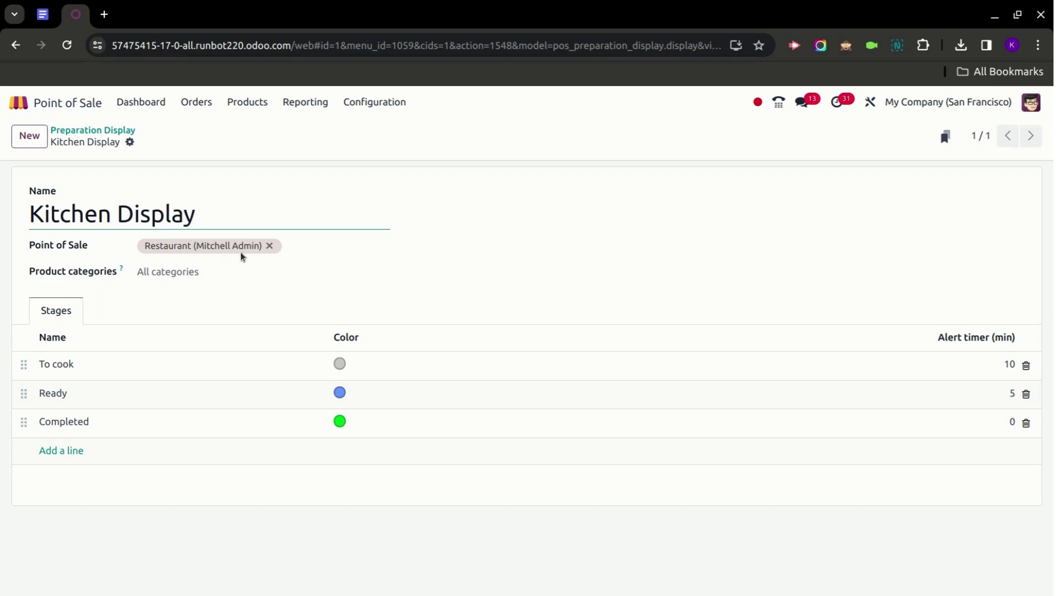
{"action": "left_click", "coordinate": [294, 240]}
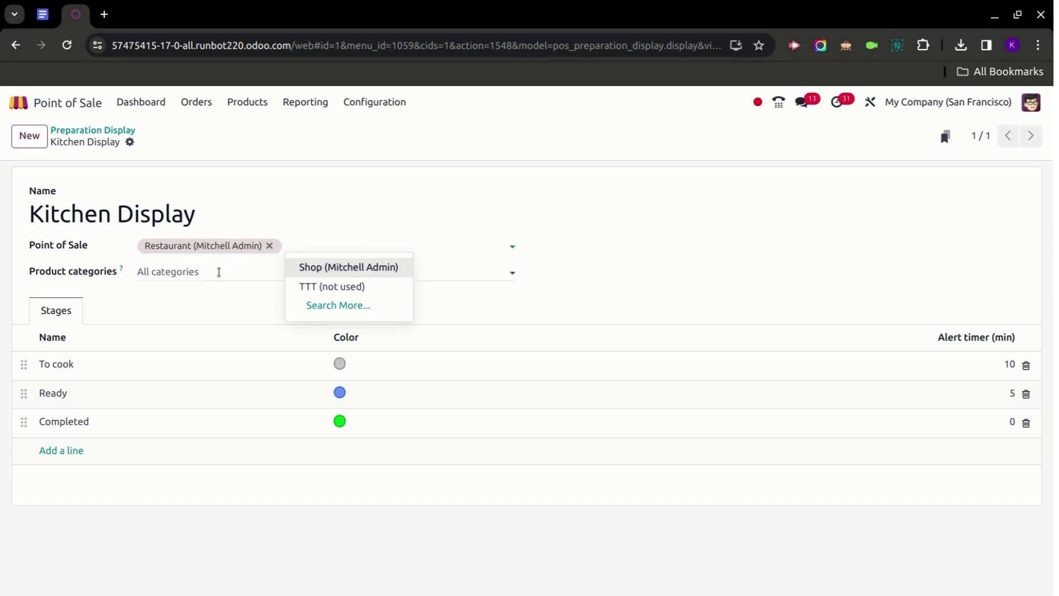
{"action": "left_click", "coordinate": [218, 272]}
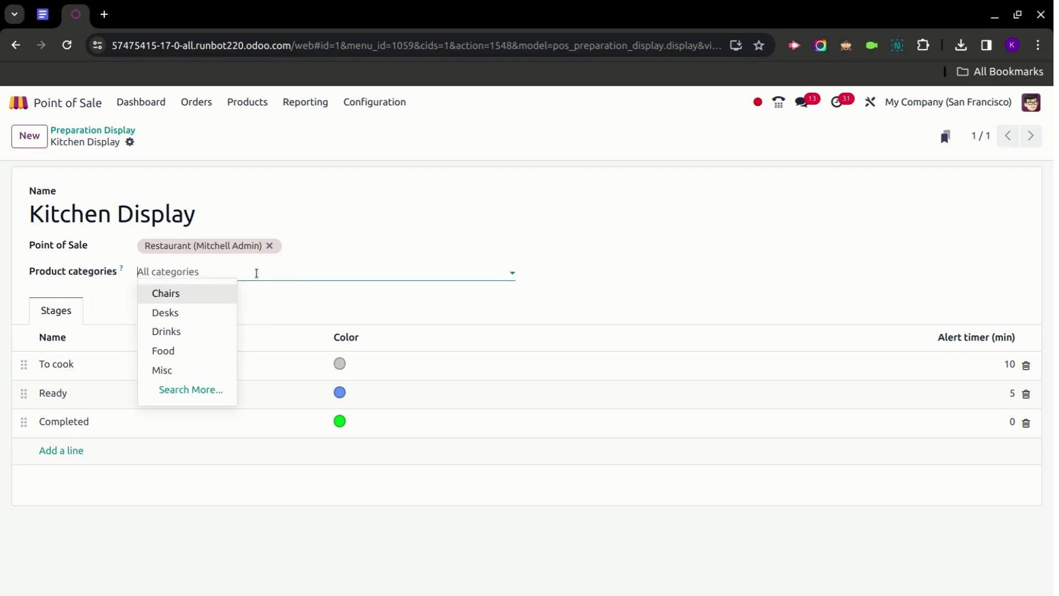
{"action": "left_click", "coordinate": [257, 273]}
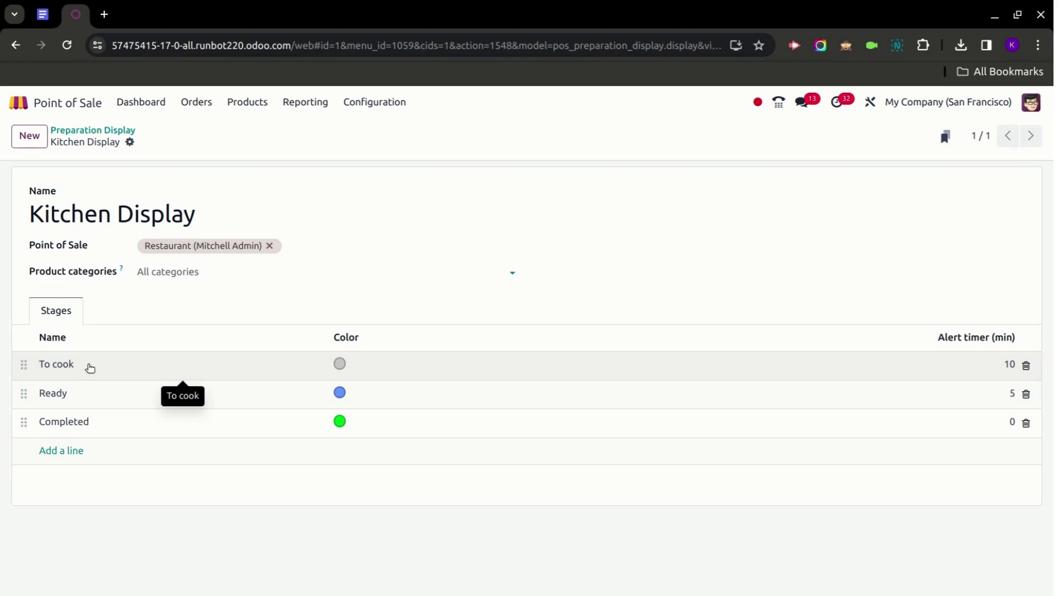
Step: Try adding an empty stage line, and move the To cook stage below Ready and back to first place
{"action": "left_click", "coordinate": [70, 450]}
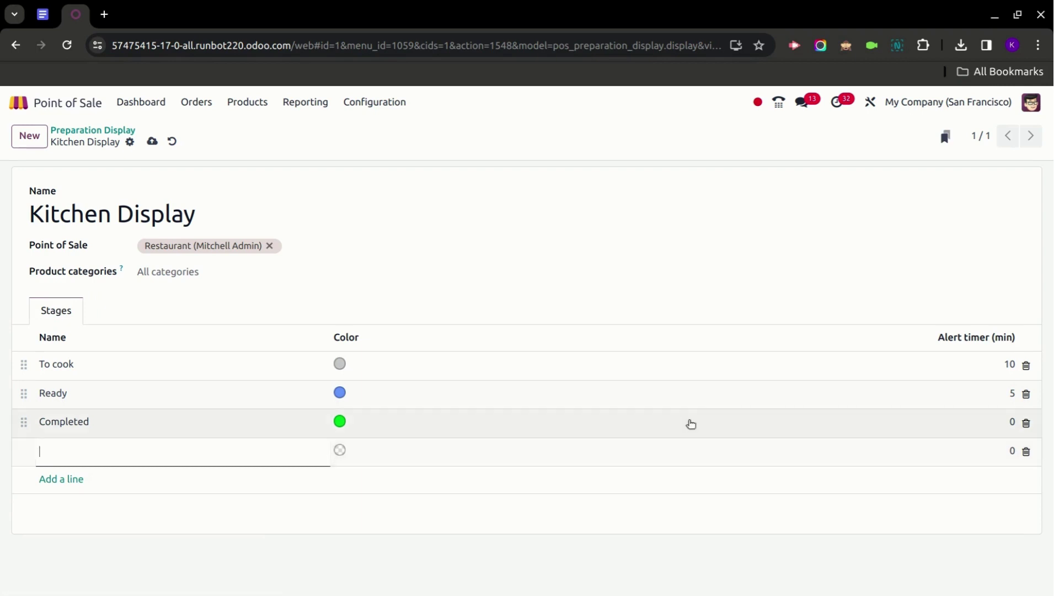
{"action": "left_click", "coordinate": [234, 506]}
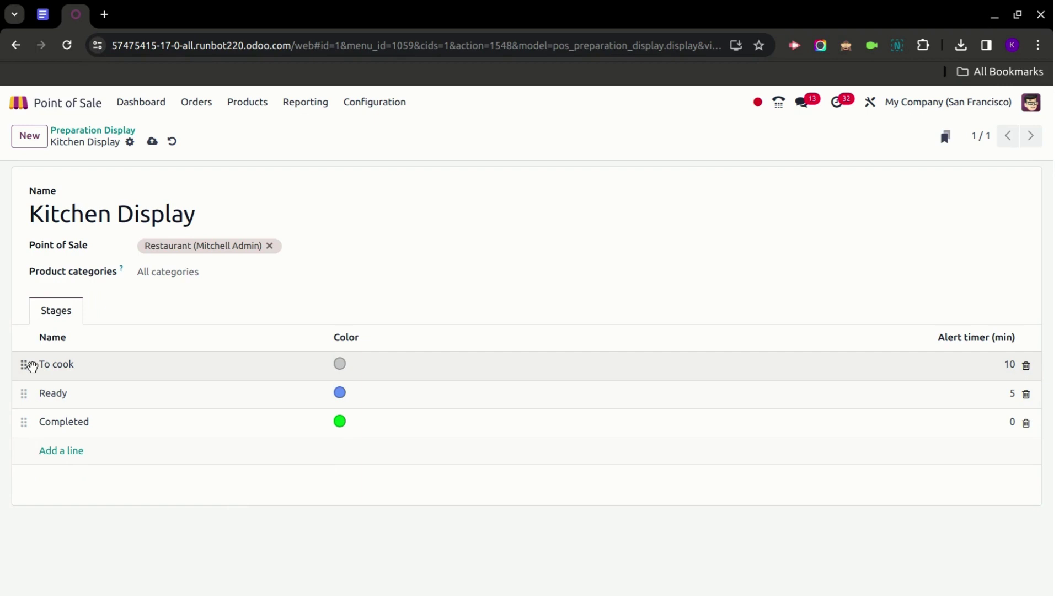
{"action": "left_click_drag", "start_coordinate": [31, 366], "coordinate": [40, 402]}
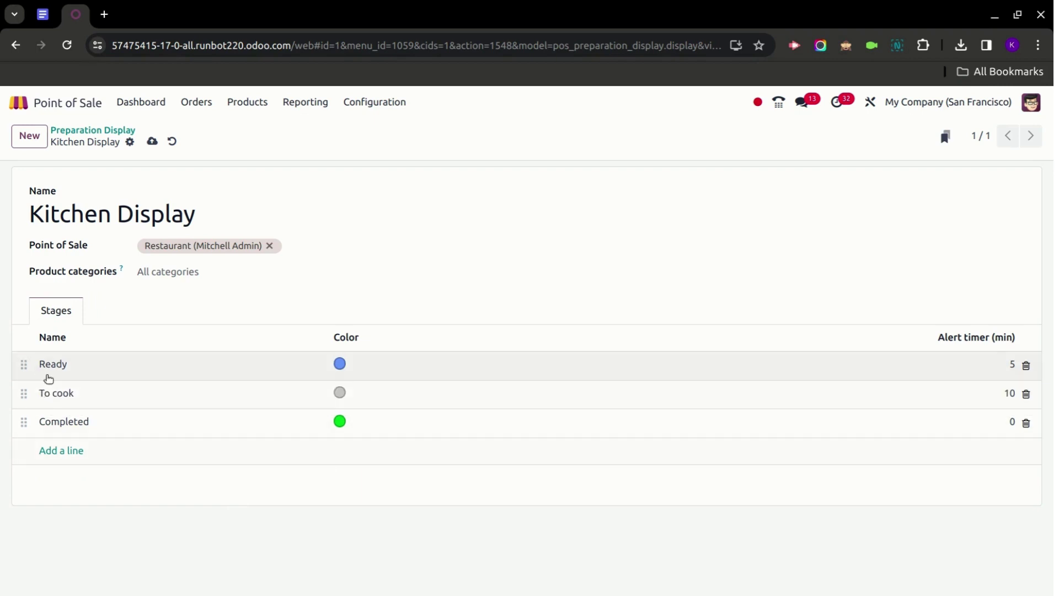
{"action": "mouse_move", "coordinate": [23, 366]}
{"action": "left_mouse_down"}
{"action": "mouse_move", "coordinate": [29, 417]}
{"action": "mouse_move", "coordinate": [28, 360]}
{"action": "left_mouse_up"}
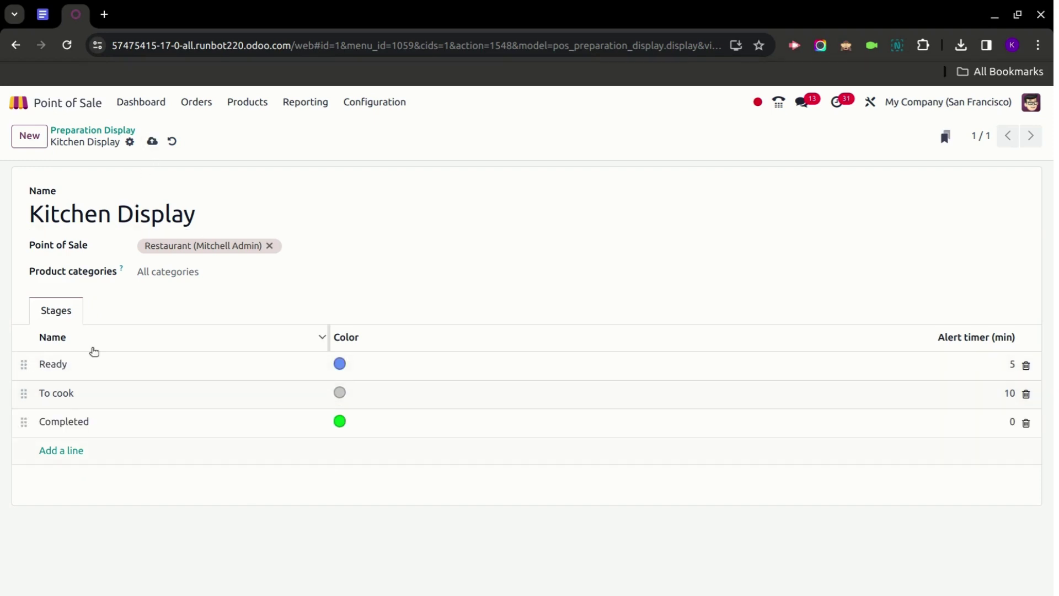
{"action": "left_click_drag", "start_coordinate": [24, 394], "coordinate": [25, 372]}
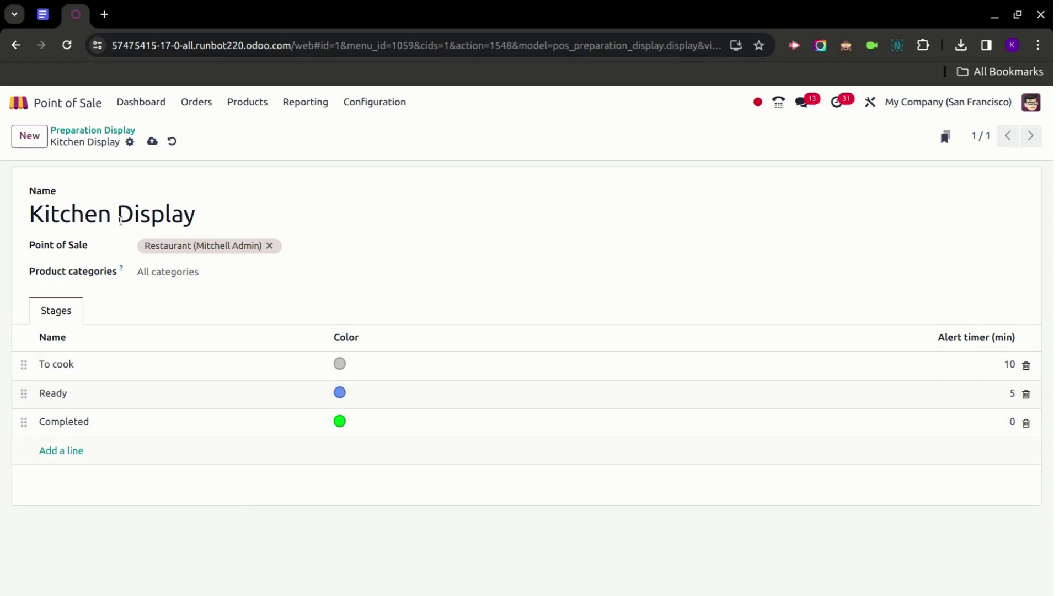
Step: Save the Kitchen Display's configuration and open its preparation display
{"action": "left_click", "coordinate": [152, 142]}
{"action": "left_click", "coordinate": [108, 129]}
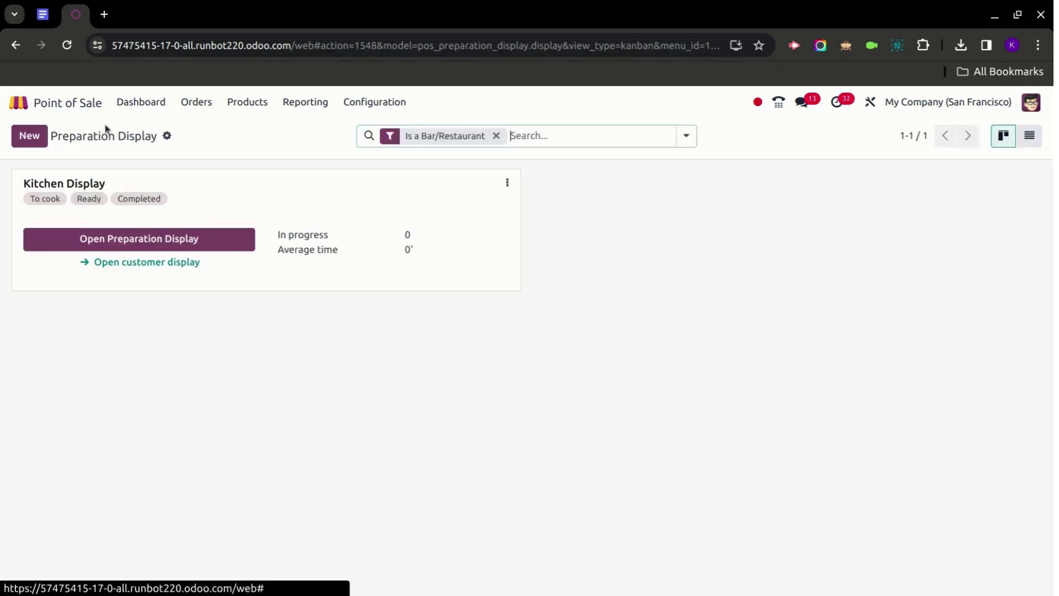
{"action": "left_click", "coordinate": [170, 238]}
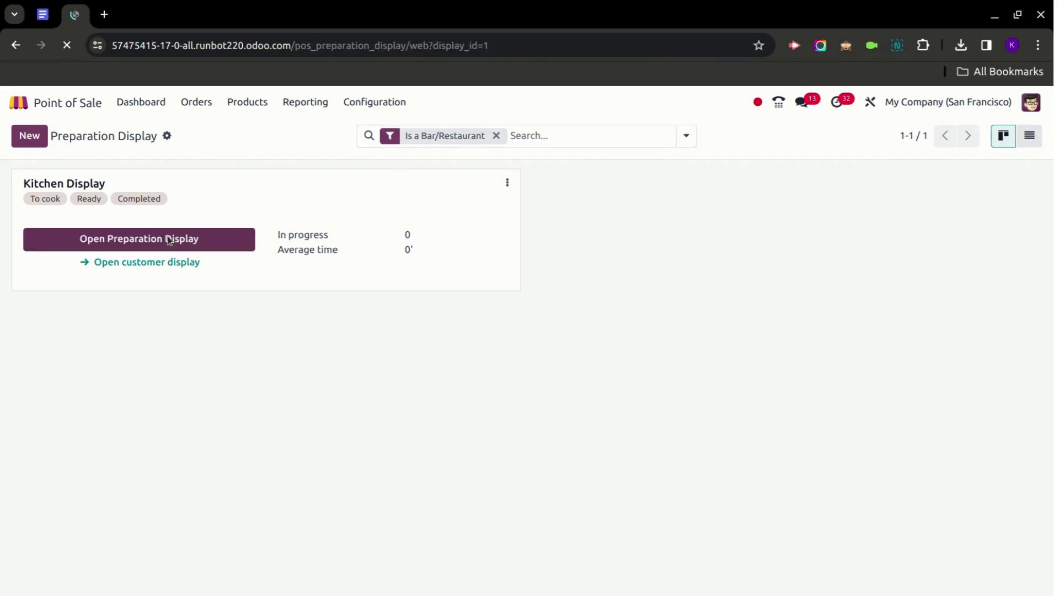
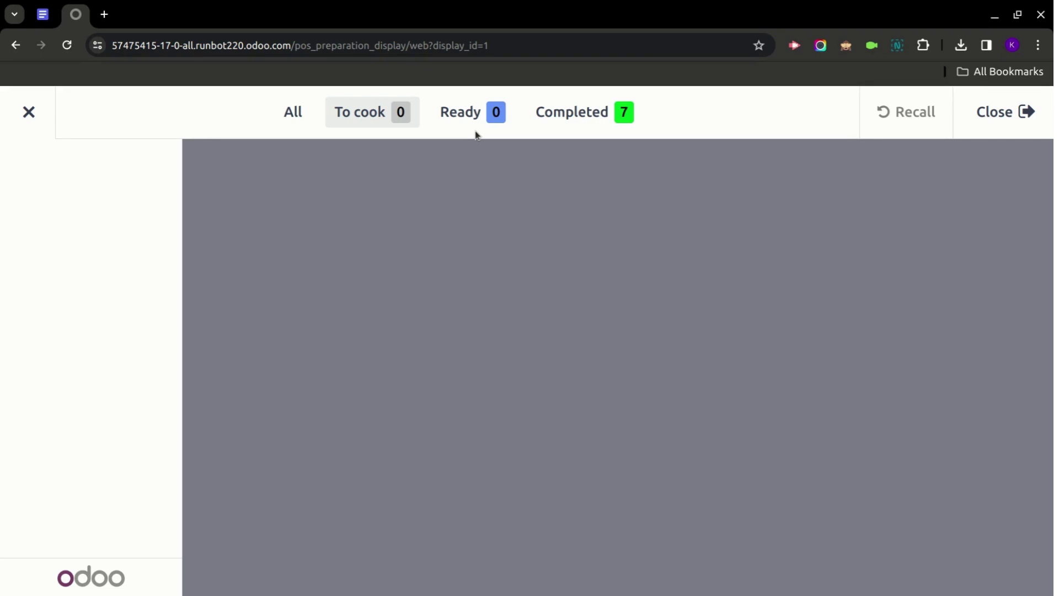
Step: Look through the completed orders and reset the T2 (#501) order
{"action": "left_click", "coordinate": [586, 128]}
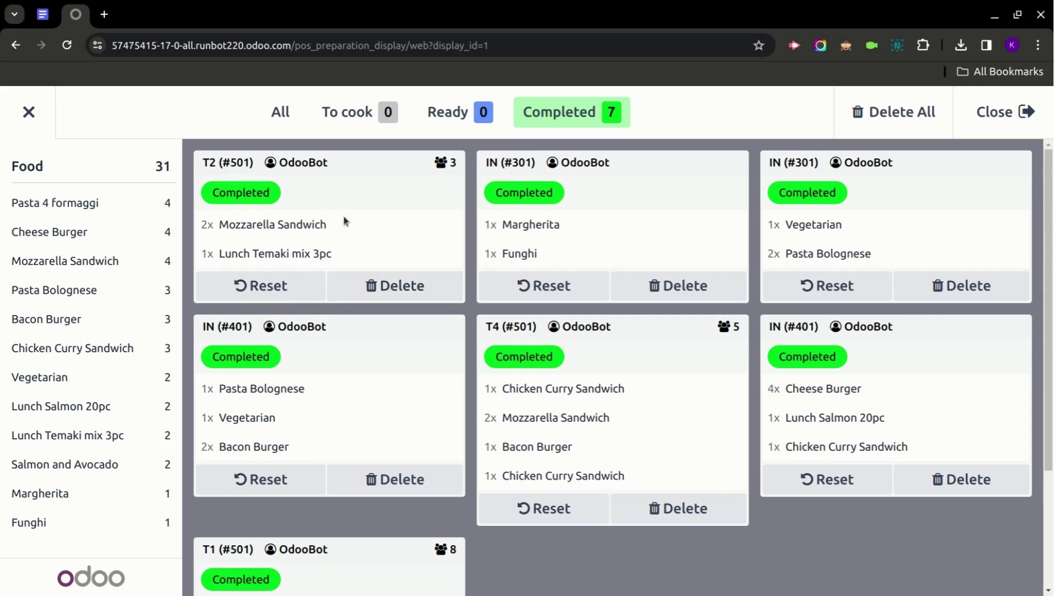
{"action": "scroll", "coordinate": [395, 341], "scroll_direction": "down", "scroll_amount": 3}
{"action": "scroll", "coordinate": [395, 339], "scroll_direction": "up", "scroll_amount": 3}
{"action": "left_click", "coordinate": [274, 288]}
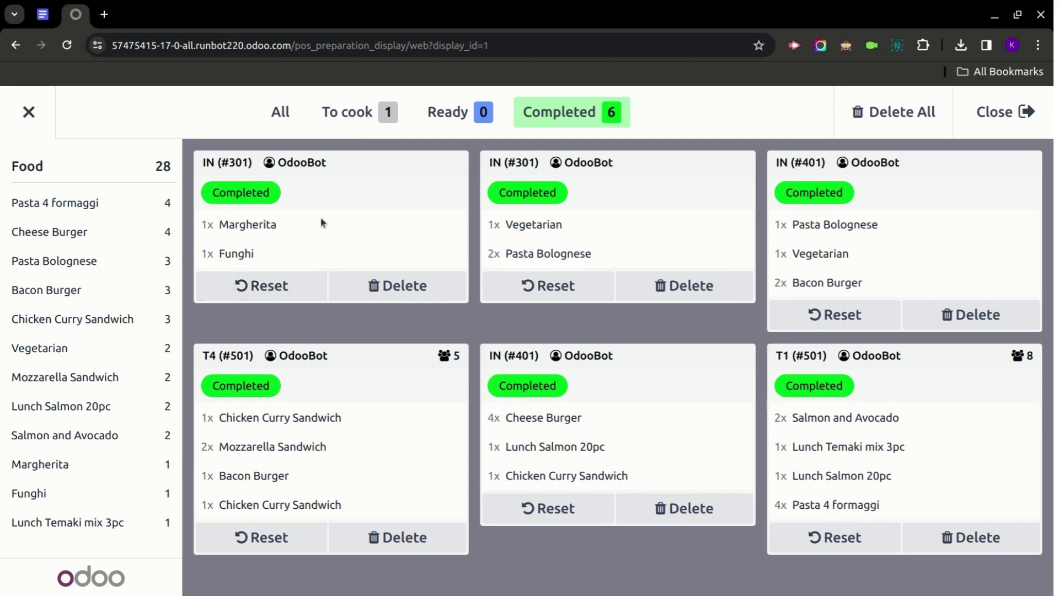
Step: Mark the Mozzarella Sandwich and Lunch Temaki mix 3pc of the T2 order in To cook as prepared
{"action": "left_click", "coordinate": [365, 116]}
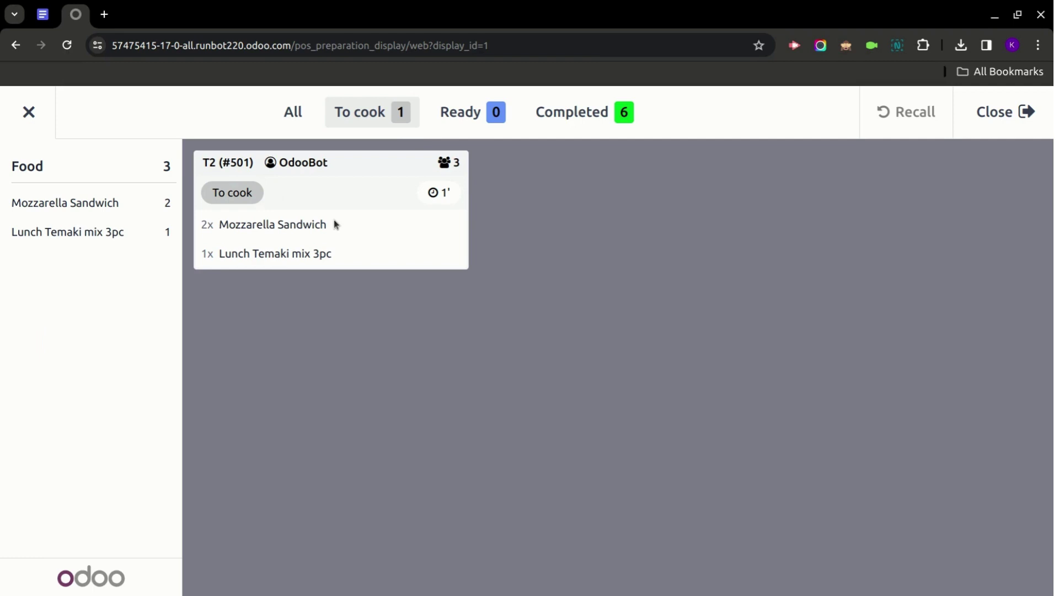
{"action": "left_click", "coordinate": [285, 226]}
{"action": "left_click", "coordinate": [275, 255]}
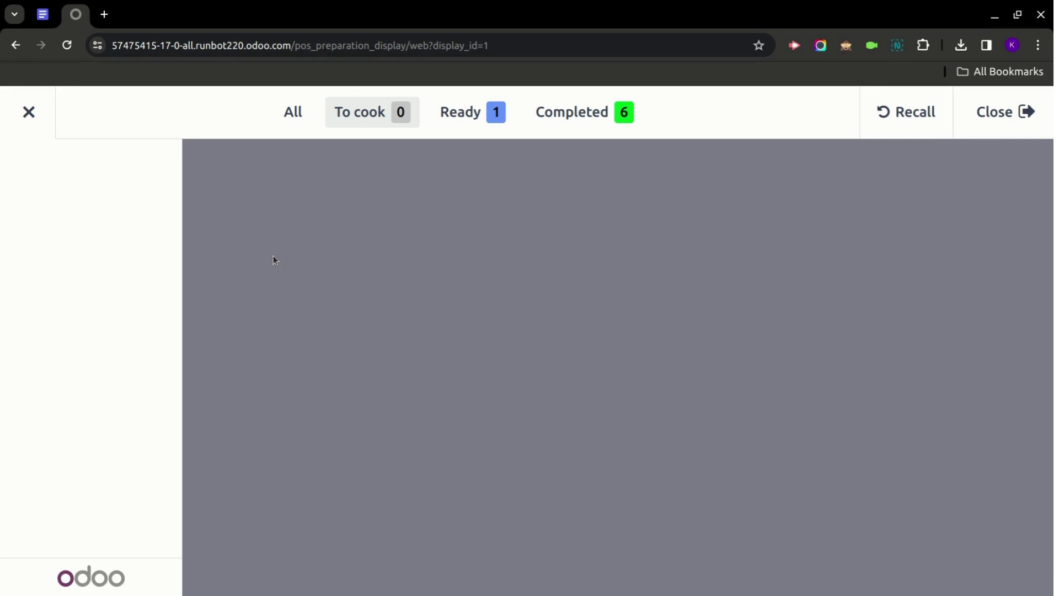
Step: Advance the T2 order from Ready to Completed and show the completed orders
{"action": "left_click", "coordinate": [477, 120]}
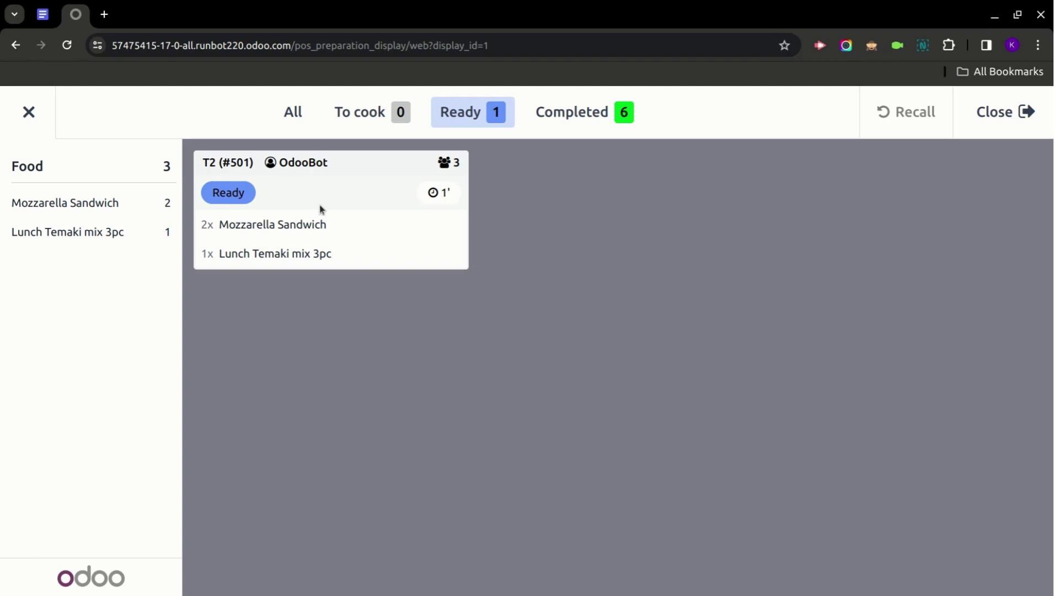
{"action": "left_click", "coordinate": [320, 204]}
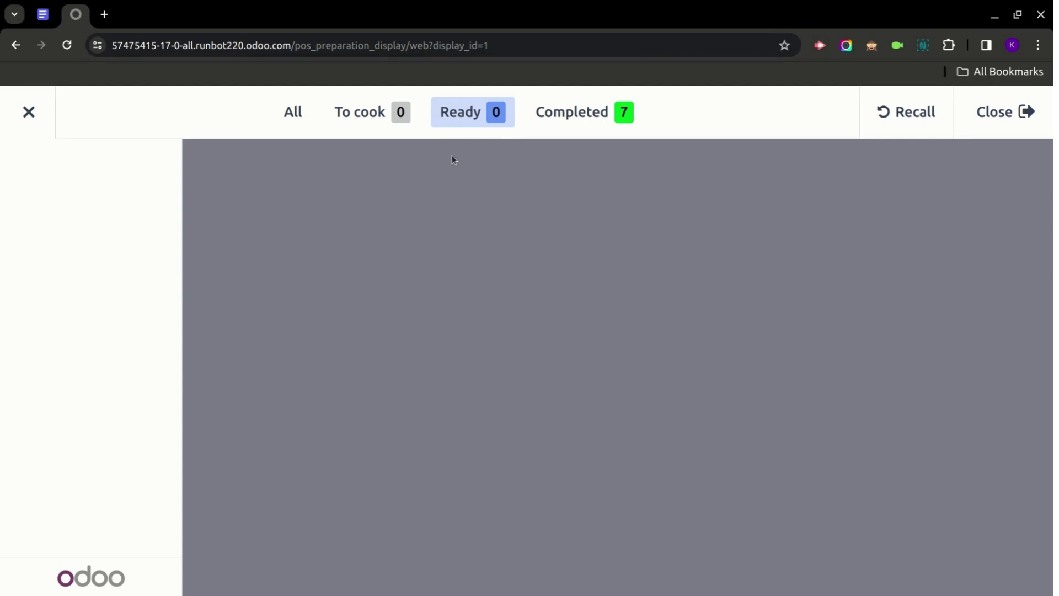
{"action": "left_click", "coordinate": [589, 115]}
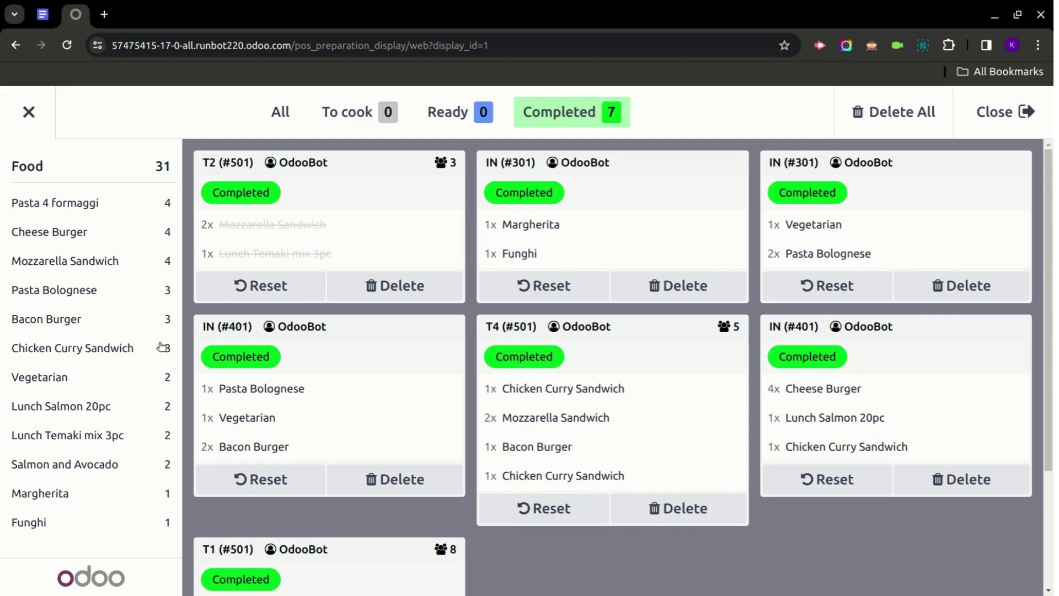
Step: Hide and reshow the food category summary, and close the preparation display
{"action": "left_click", "coordinate": [29, 114]}
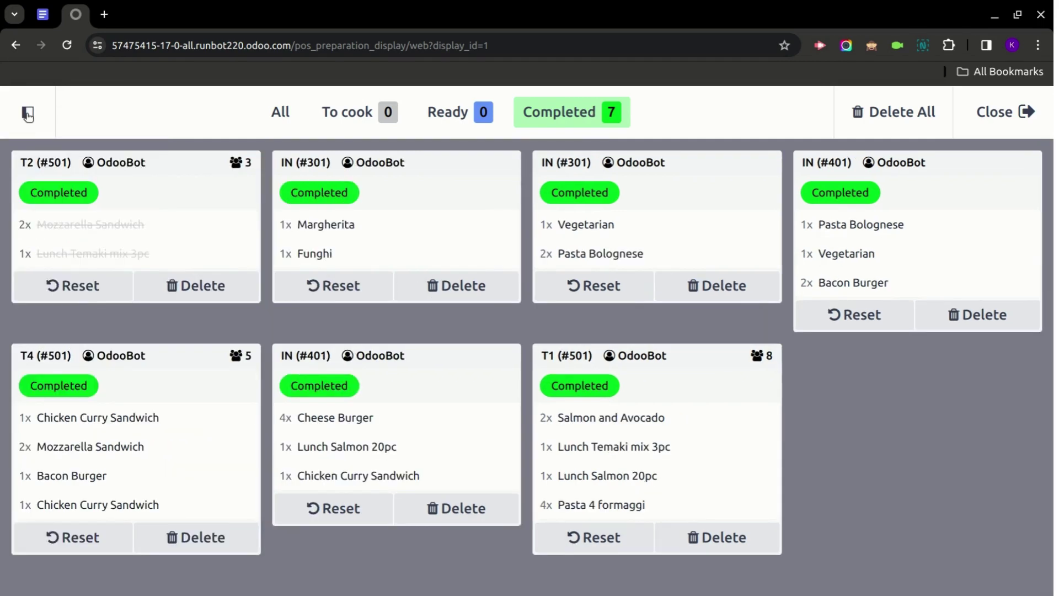
{"action": "left_click", "coordinate": [29, 114]}
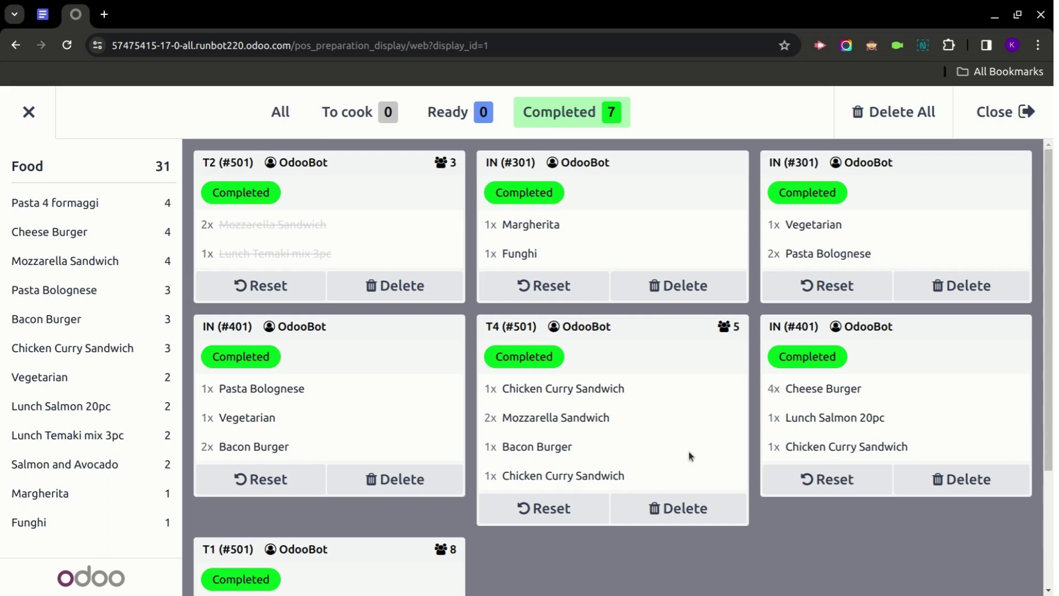
{"action": "left_click", "coordinate": [996, 114]}
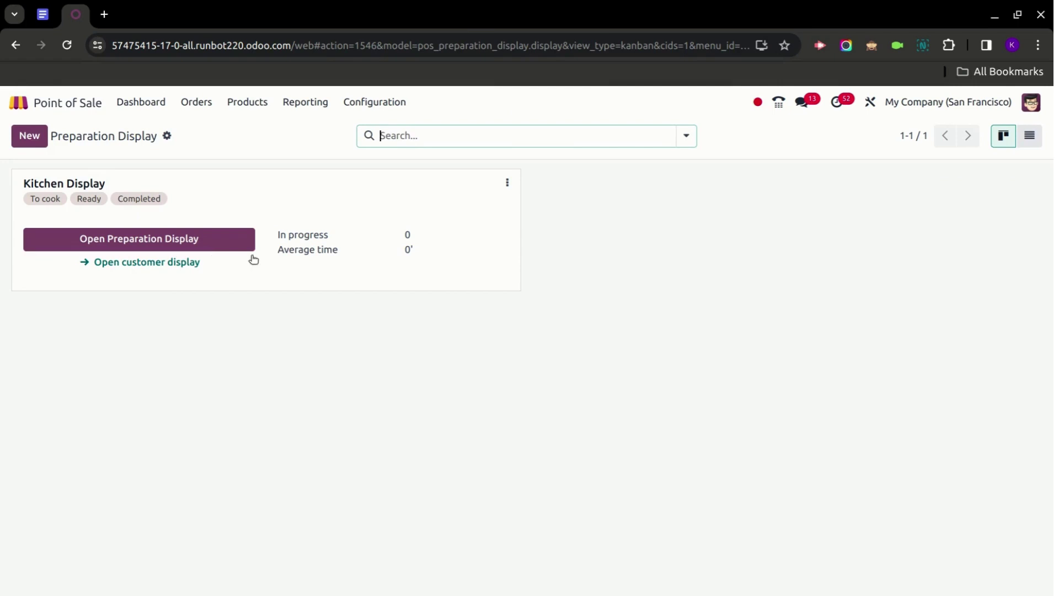
Step: View the Kitchen Display's customer order status screen, close it and return to the app overview
{"action": "left_click", "coordinate": [161, 268]}
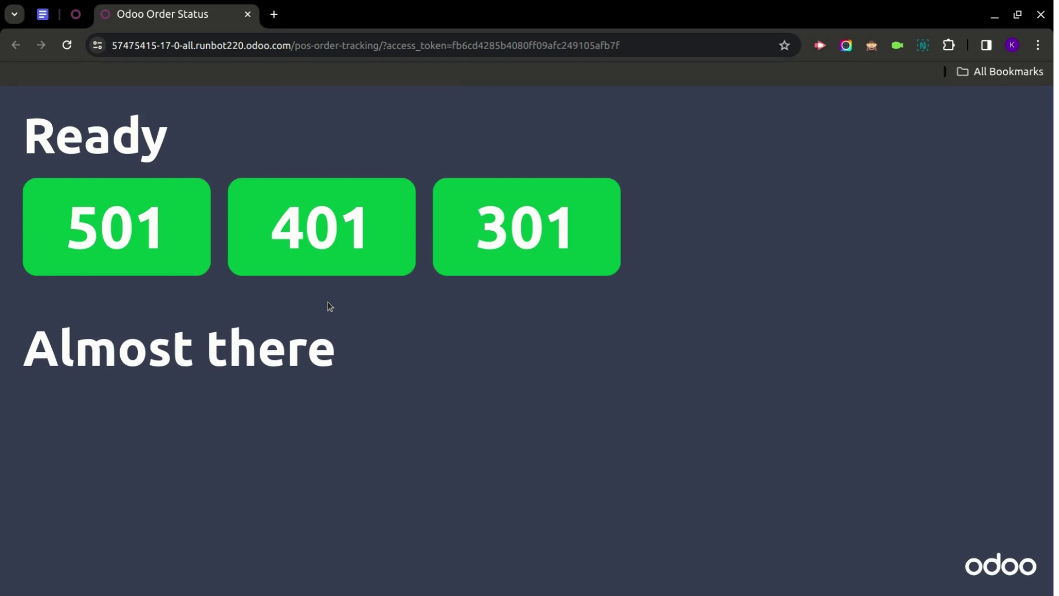
{"action": "left_click", "coordinate": [249, 15]}
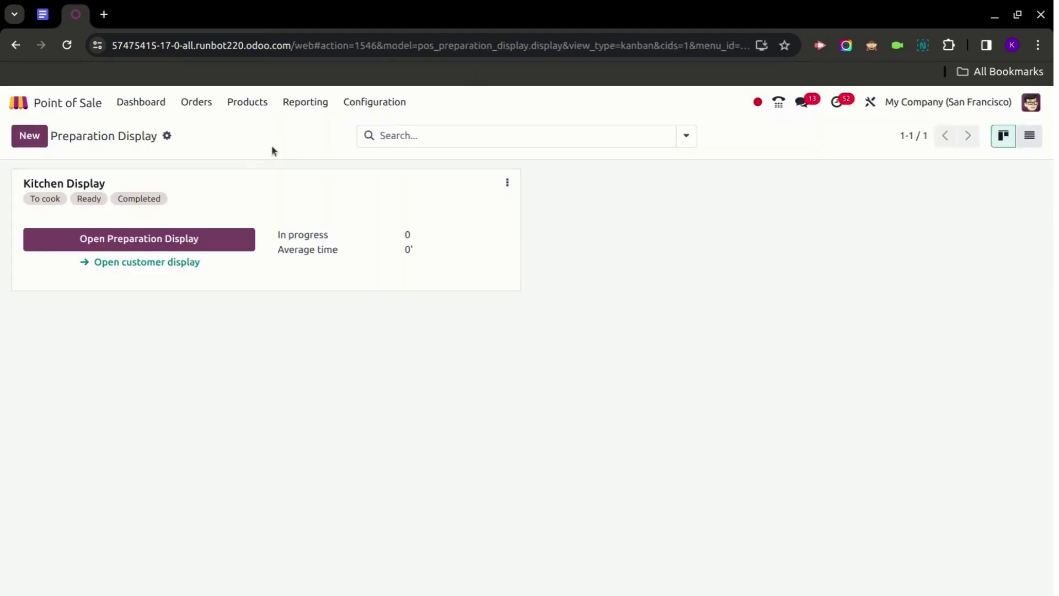
{"action": "left_click", "coordinate": [22, 101]}
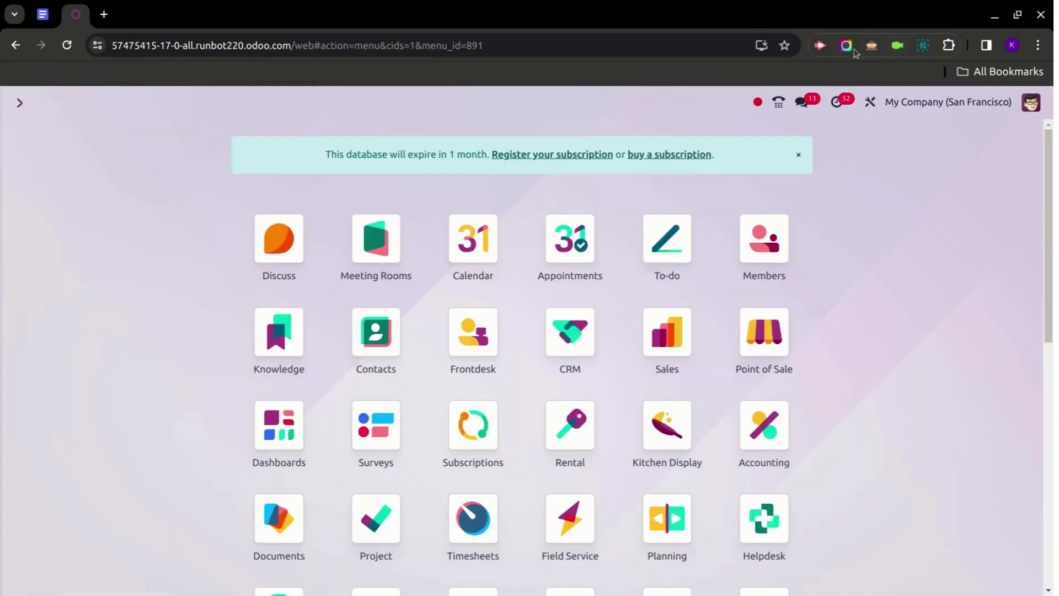